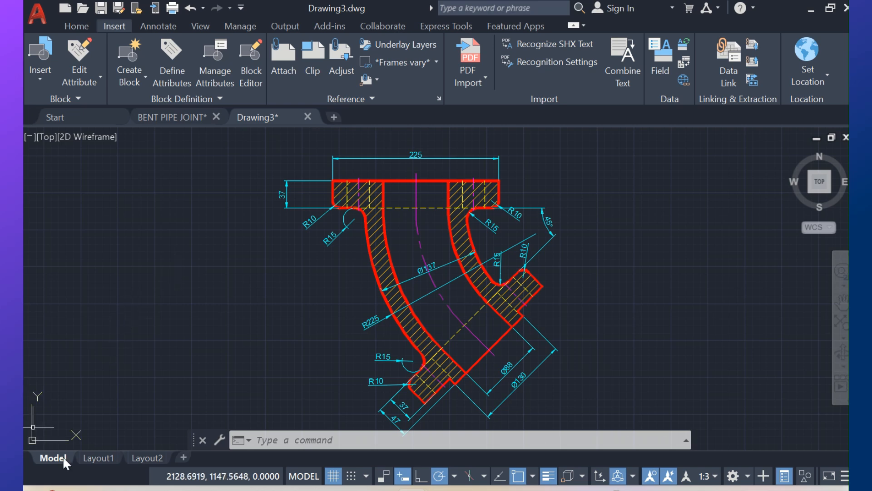
Step: Examine the dimensioned bent pipe section on the Layout1 sheet and return to model space
{"action": "left_click", "coordinate": [90, 457]}
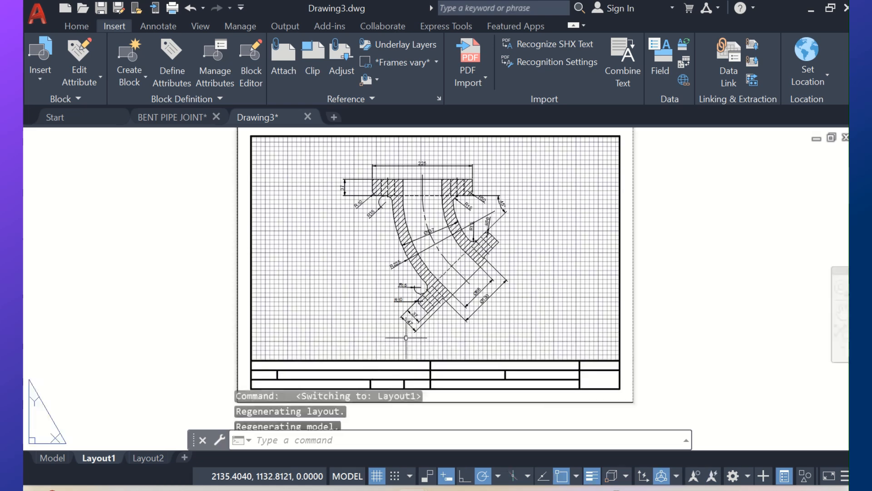
{"action": "left_click", "coordinate": [731, 296]}
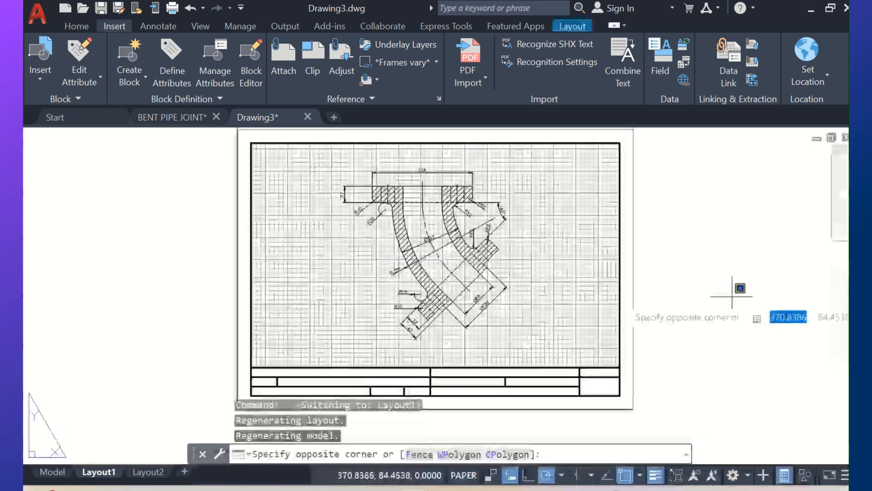
{"action": "left_click", "coordinate": [719, 289]}
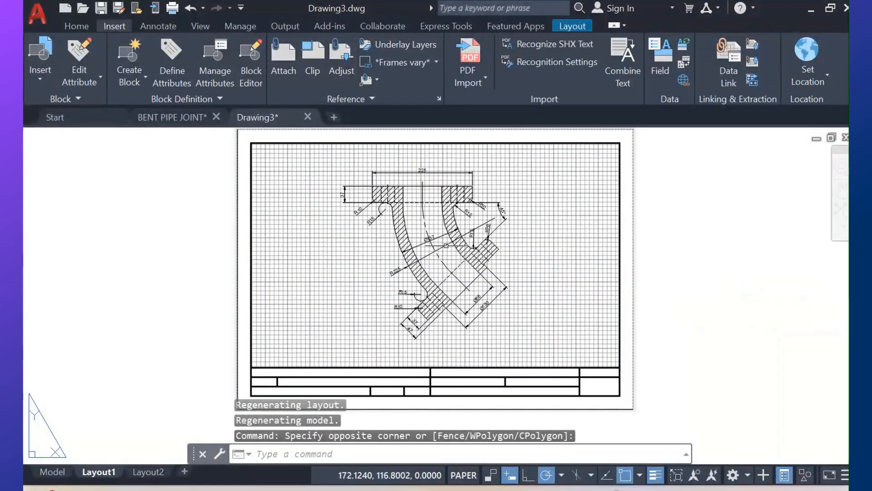
{"action": "scroll", "coordinate": [441, 237], "scroll_direction": "up", "scroll_amount": 4}
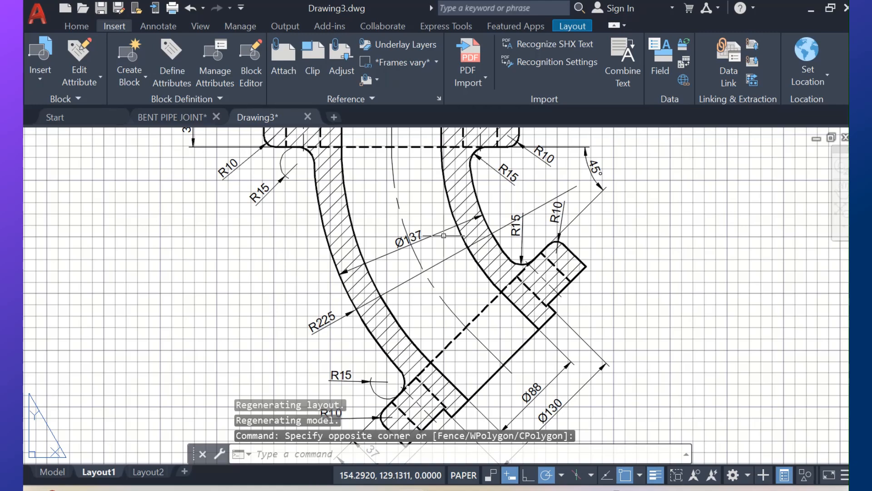
{"action": "scroll", "coordinate": [444, 235], "scroll_direction": "down", "scroll_amount": 4}
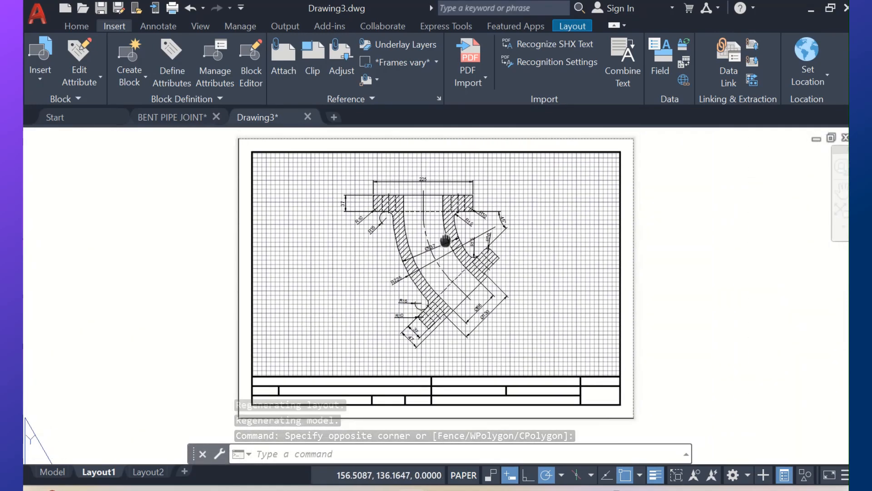
{"action": "scroll", "coordinate": [434, 242], "scroll_direction": "up", "scroll_amount": 2}
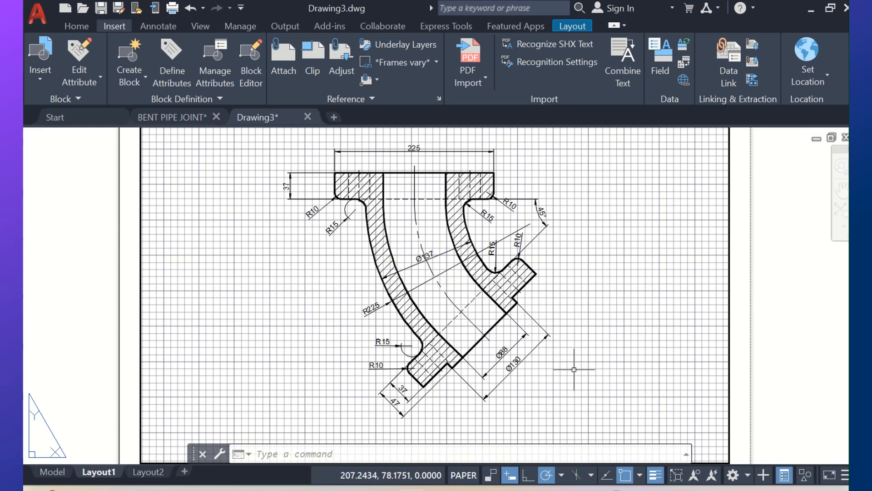
{"action": "left_click", "coordinate": [51, 468]}
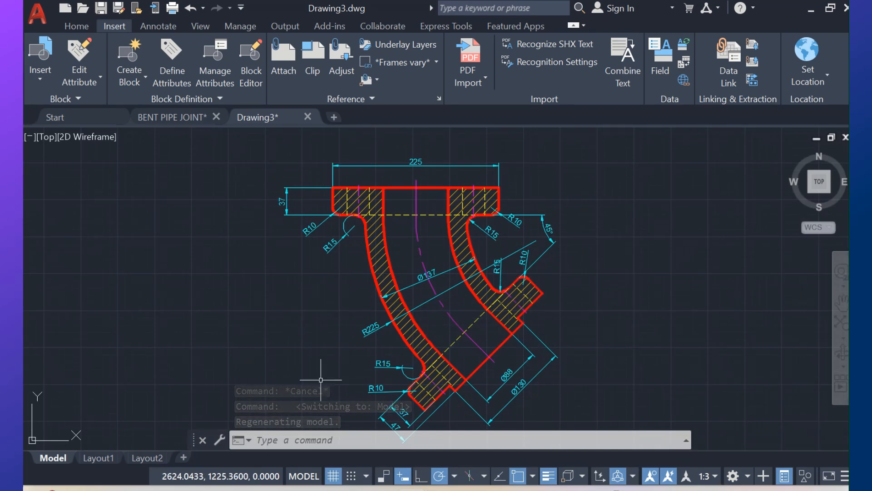
Step: Switch to Layout2 and review its page setup, closing it without changes
{"action": "left_click", "coordinate": [151, 457]}
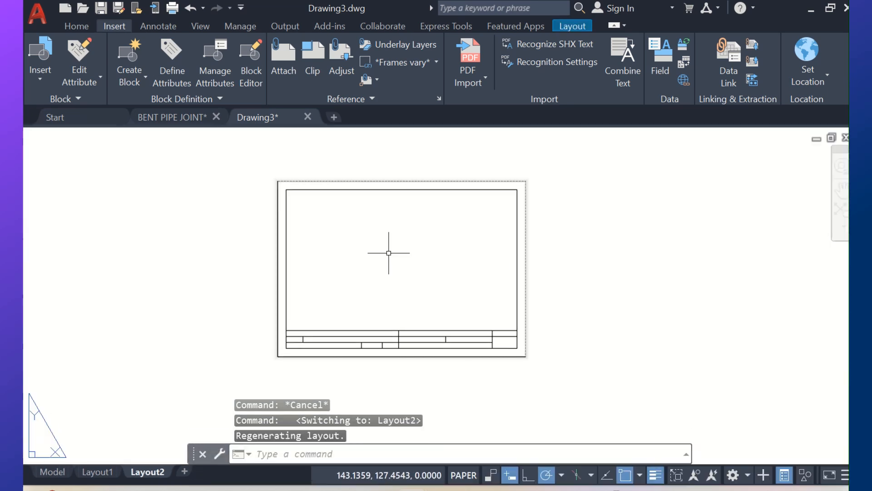
{"action": "right_click", "coordinate": [157, 470]}
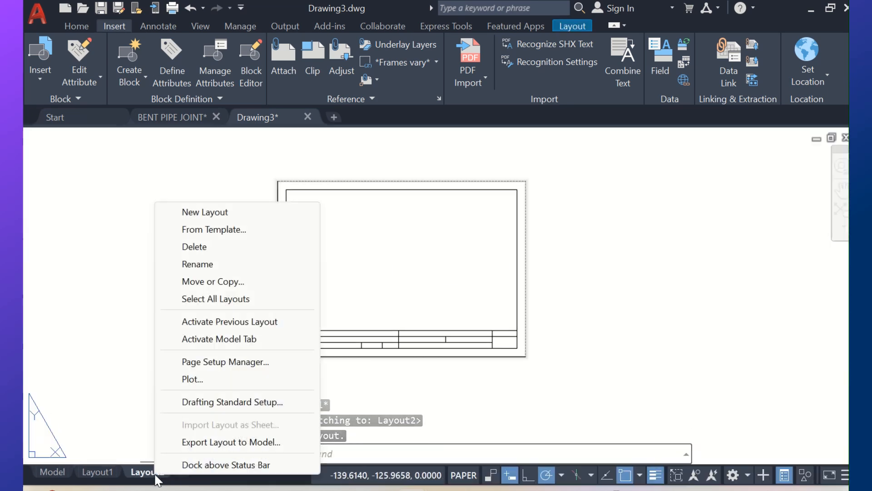
{"action": "left_click", "coordinate": [233, 361]}
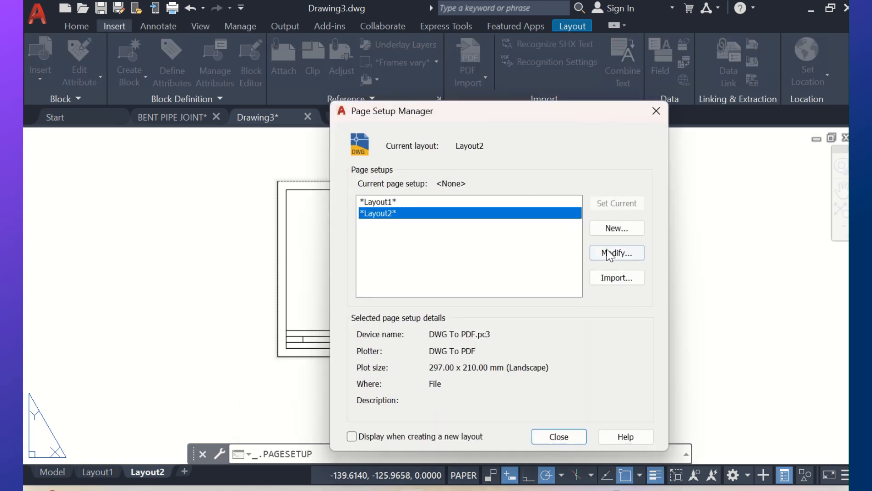
{"action": "left_click", "coordinate": [610, 254]}
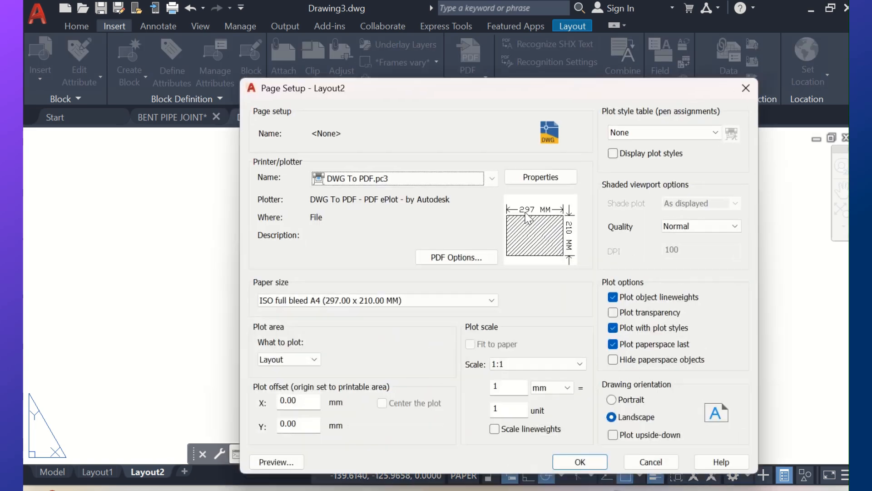
{"action": "left_click", "coordinate": [753, 92]}
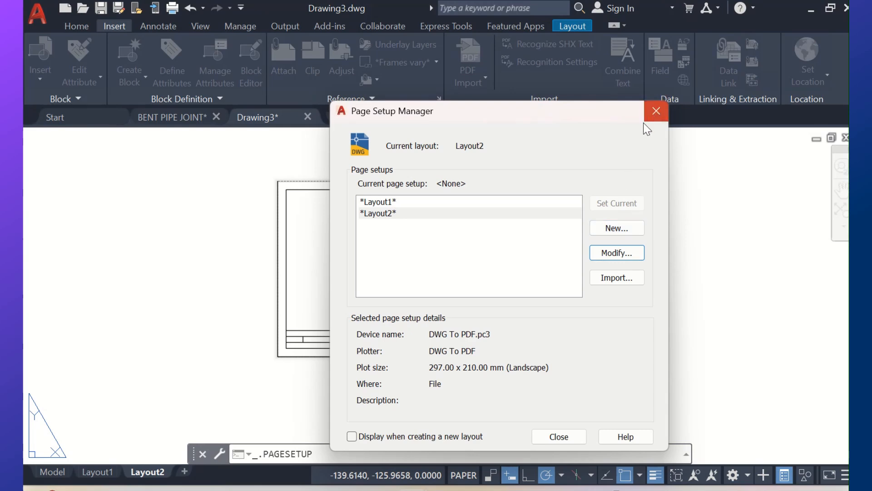
{"action": "left_click", "coordinate": [652, 115]}
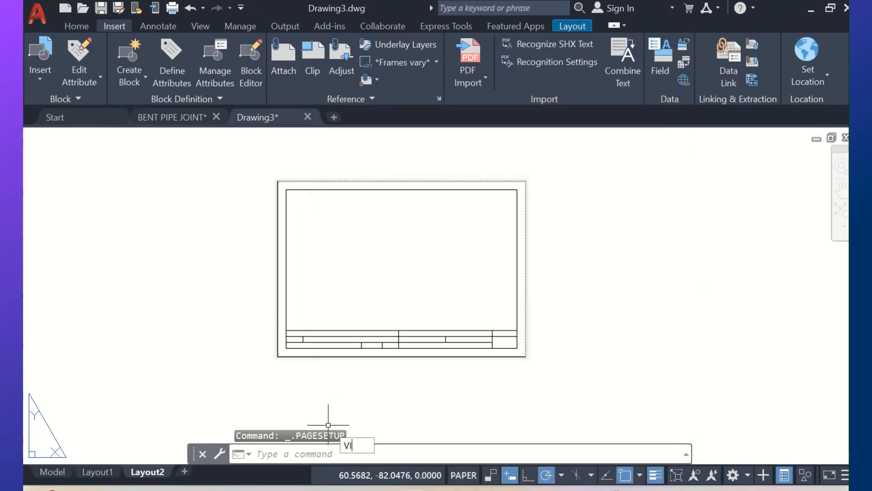
Step: Create a single viewport on Layout2 from the frame's upper-left corner to the right end of the title block's top edge
{"action": "key", "text": "Return"}
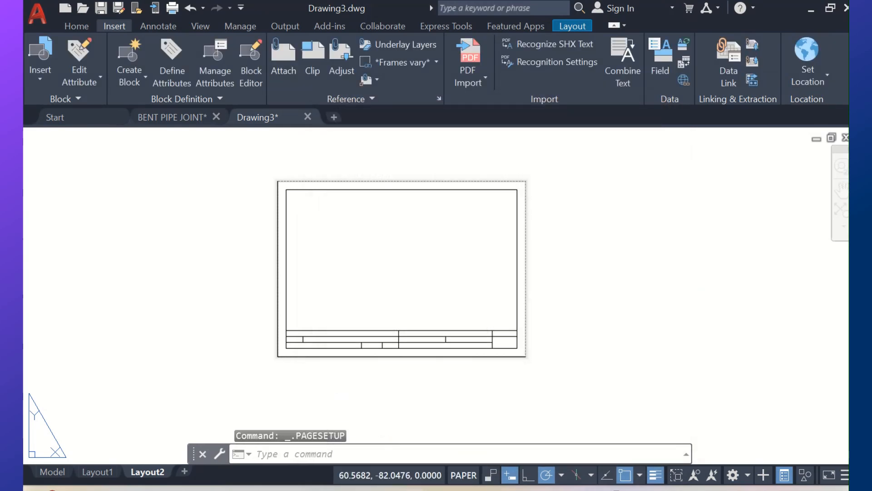
{"action": "left_click", "coordinate": [330, 200]}
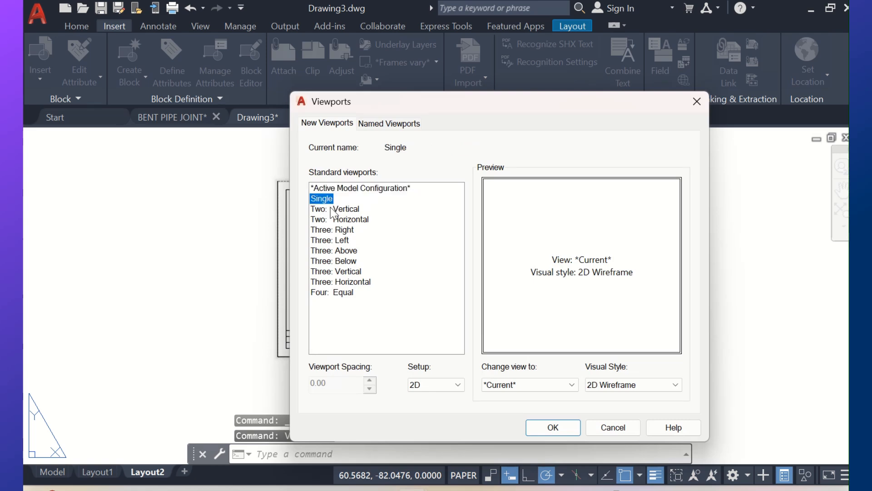
{"action": "left_click", "coordinate": [550, 428]}
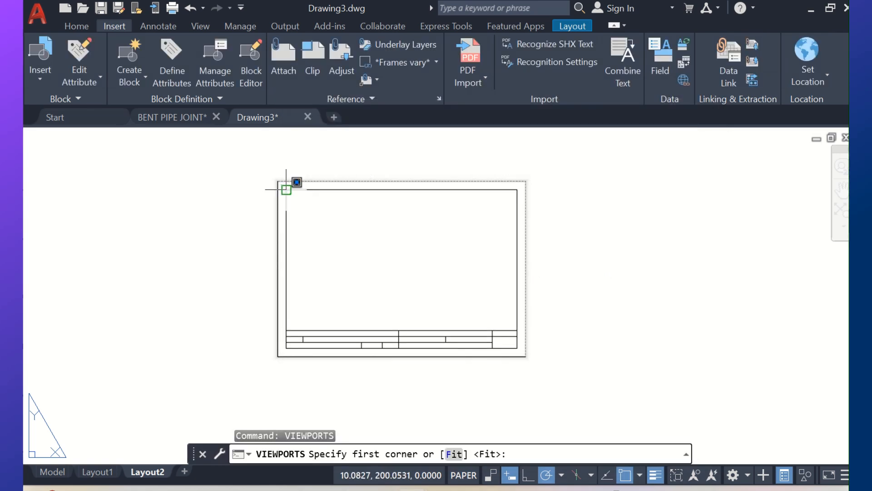
{"action": "left_click", "coordinate": [287, 188]}
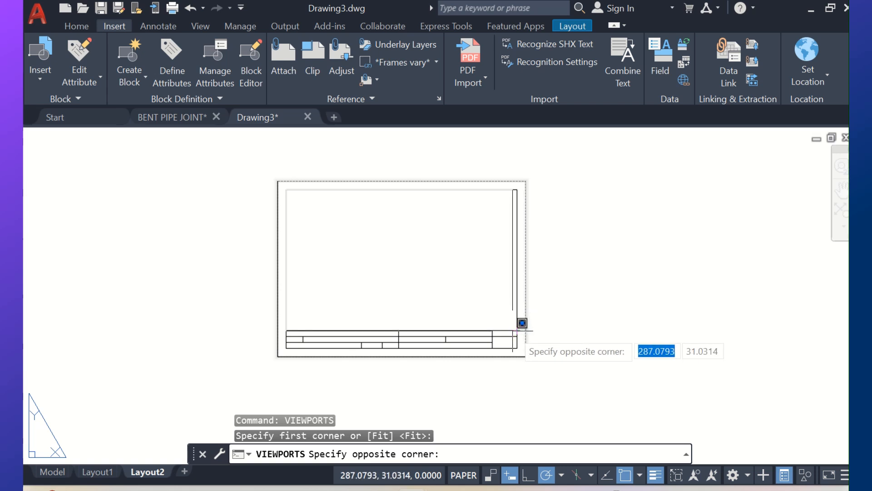
{"action": "left_click", "coordinate": [517, 329]}
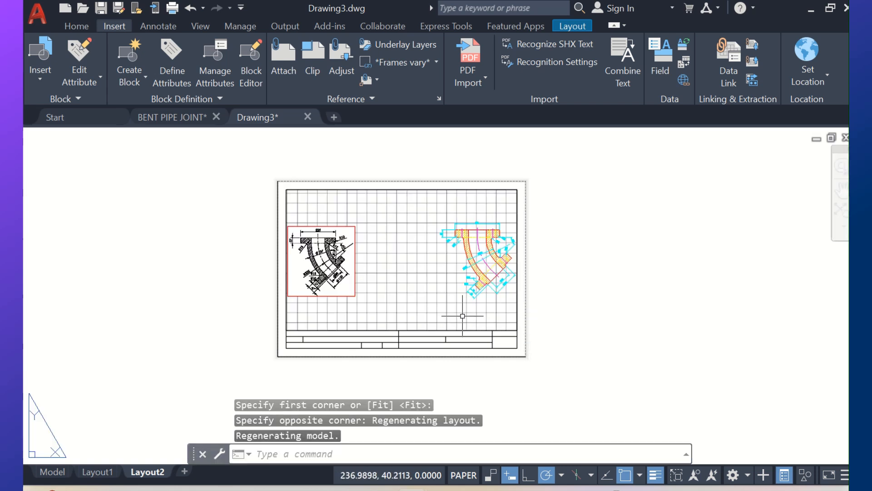
Step: Activate the new viewport on Layout2 and centre the coloured bent pipe section inside it
{"action": "middle_click_drag", "start_coordinate": [430, 274], "coordinate": [357, 291]}
{"action": "double_click", "coordinate": [447, 296]}
{"action": "mouse_move", "coordinate": [337, 2]}
{"action": "left_click", "coordinate": [347, 39]}
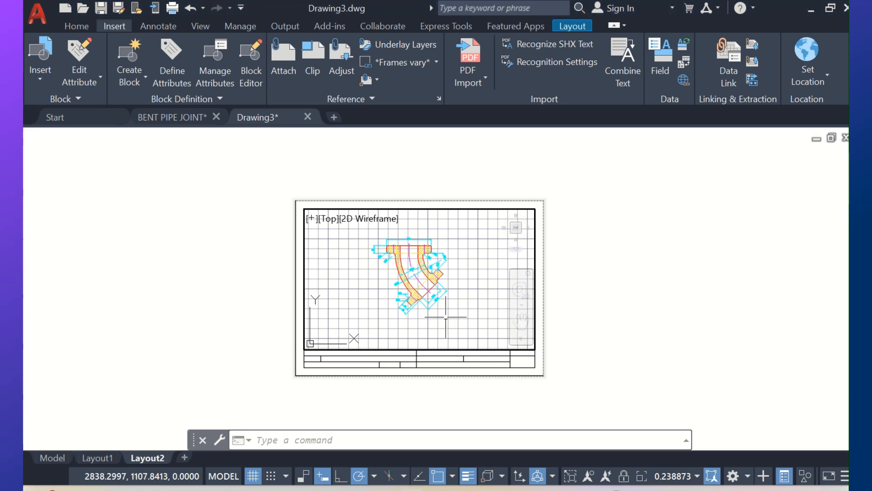
Step: Set the viewport scale to 1:3, position the pipe section within the frame, and return to paper space
{"action": "left_click", "coordinate": [698, 476]}
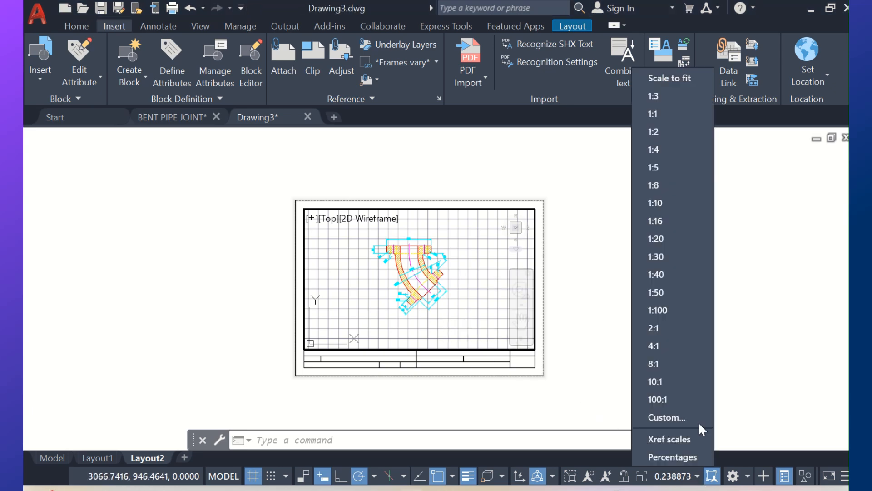
{"action": "left_click", "coordinate": [669, 94]}
{"action": "middle_click_drag", "start_coordinate": [477, 269], "coordinate": [485, 279]}
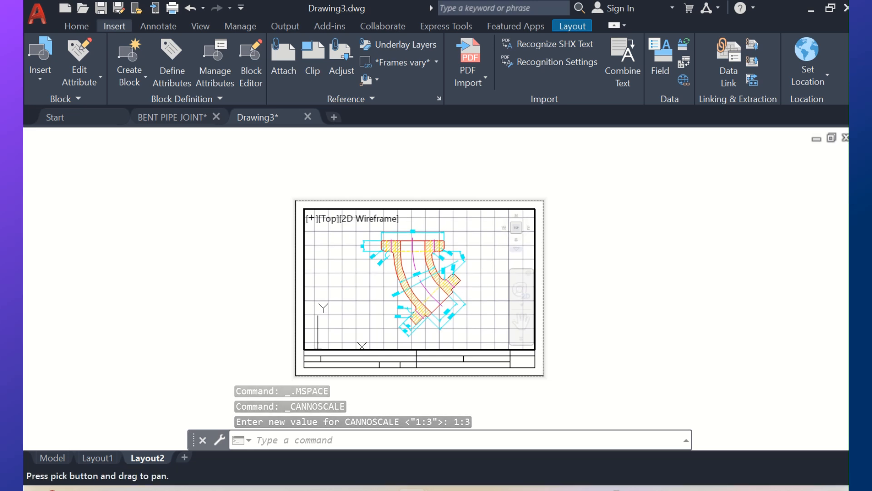
{"action": "double_click", "coordinate": [621, 298]}
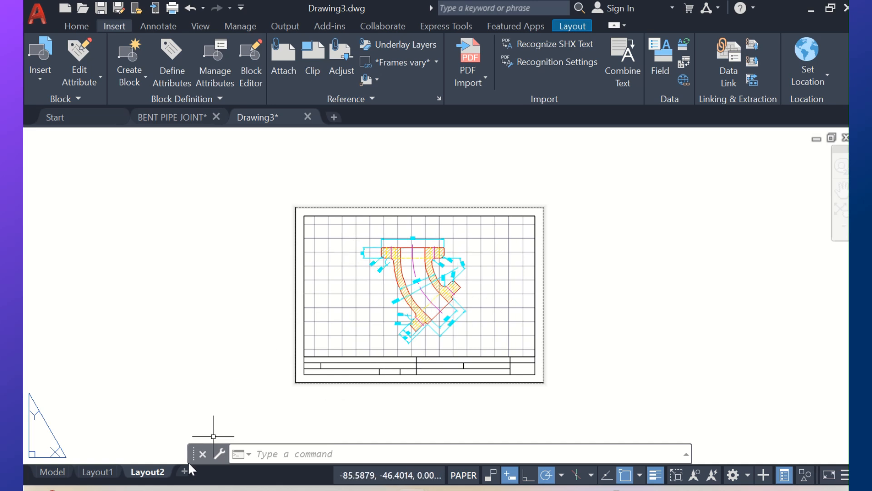
Step: Modify Layout2's page setup to use the monochrome.ctb plot style table and display plot styles
{"action": "right_click", "coordinate": [153, 473]}
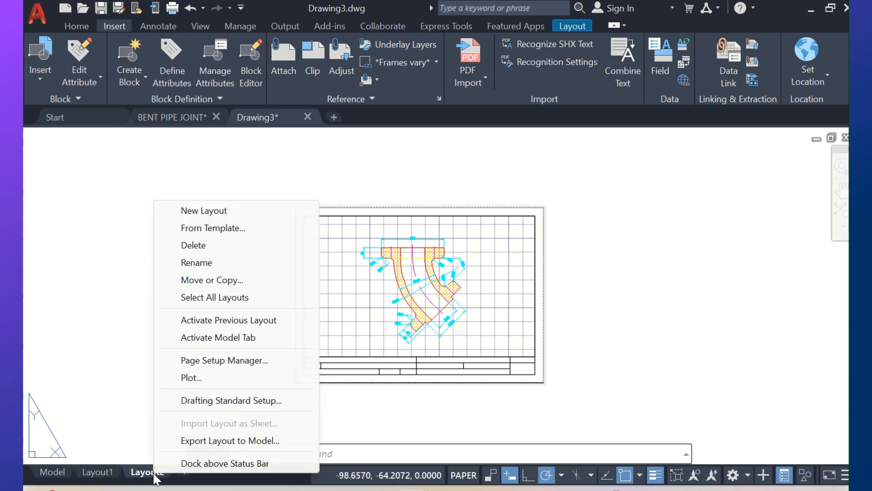
{"action": "left_click", "coordinate": [249, 361]}
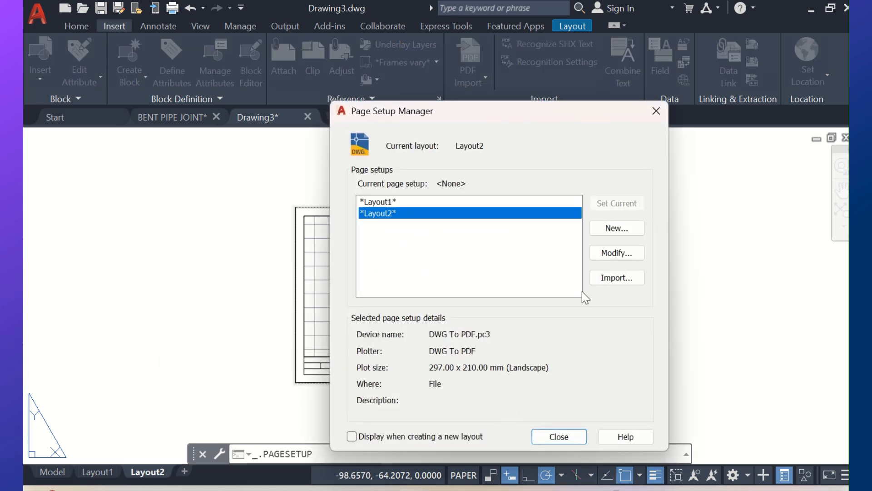
{"action": "left_click", "coordinate": [616, 255]}
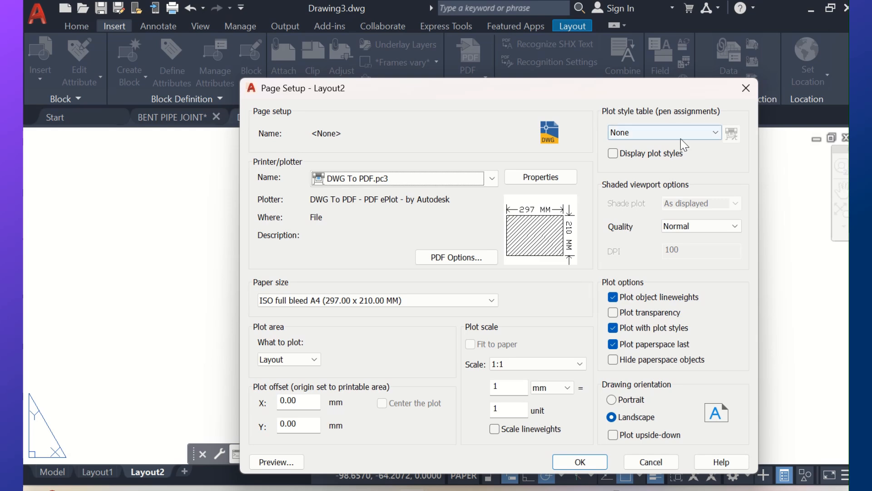
{"action": "left_click", "coordinate": [716, 133]}
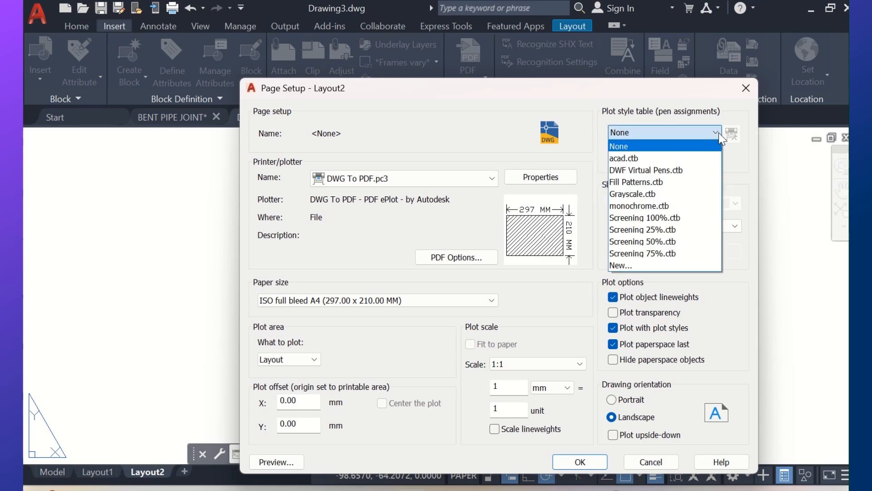
{"action": "left_click", "coordinate": [648, 206]}
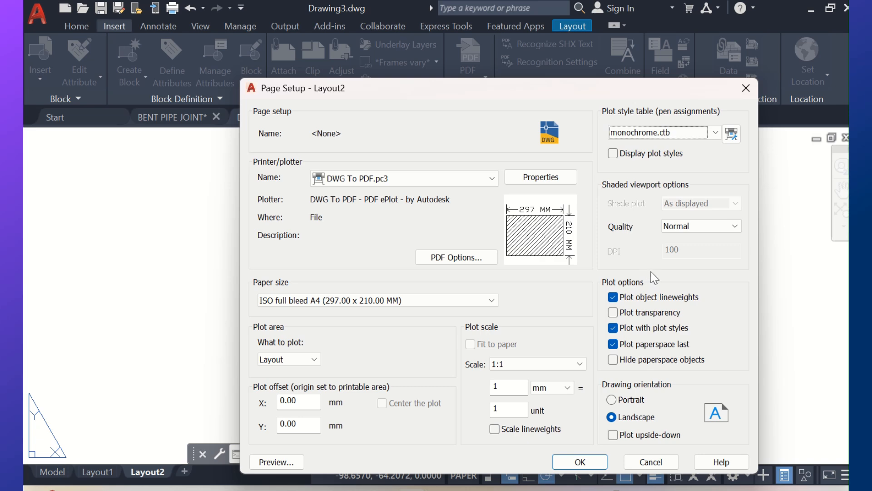
{"action": "left_click", "coordinate": [614, 154]}
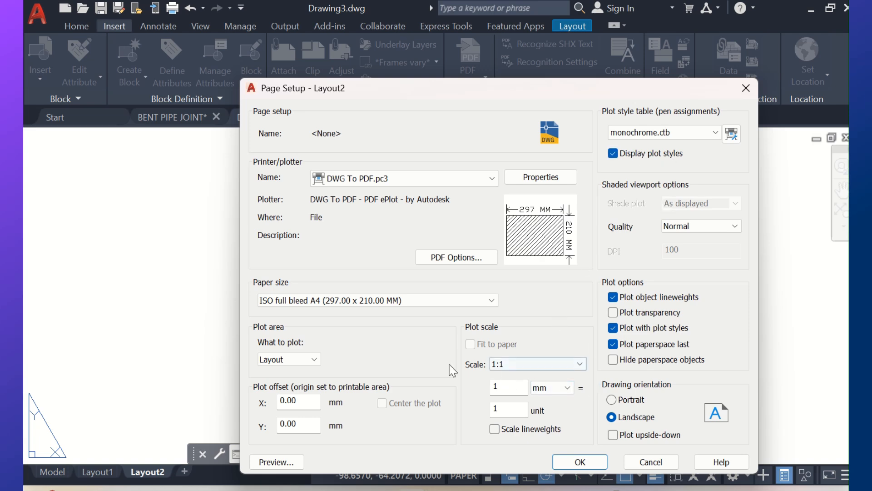
Step: Preview the Layout2 plot, accept the page setup changes and close the Page Setup Manager
{"action": "left_click", "coordinate": [274, 462]}
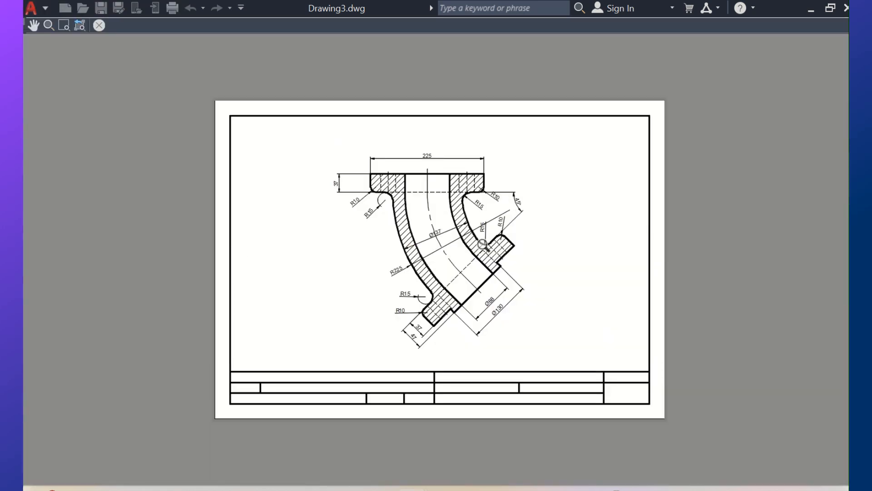
{"action": "left_click", "coordinate": [99, 25]}
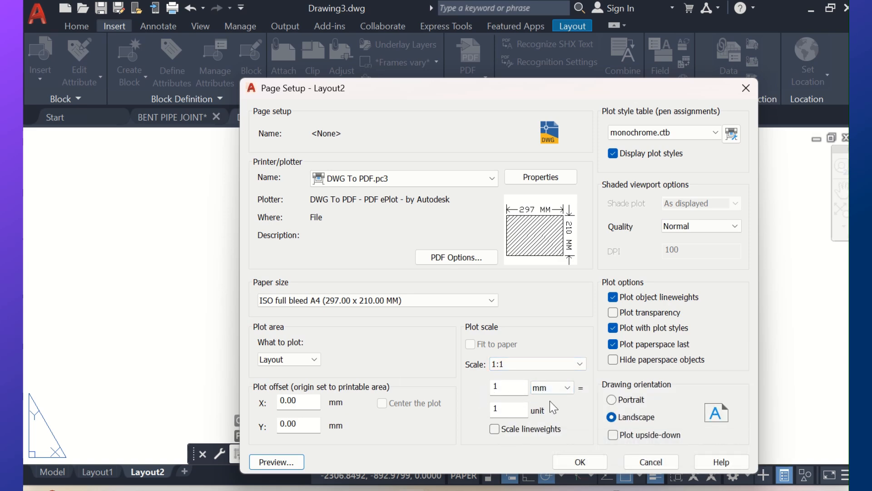
{"action": "left_click", "coordinate": [573, 460]}
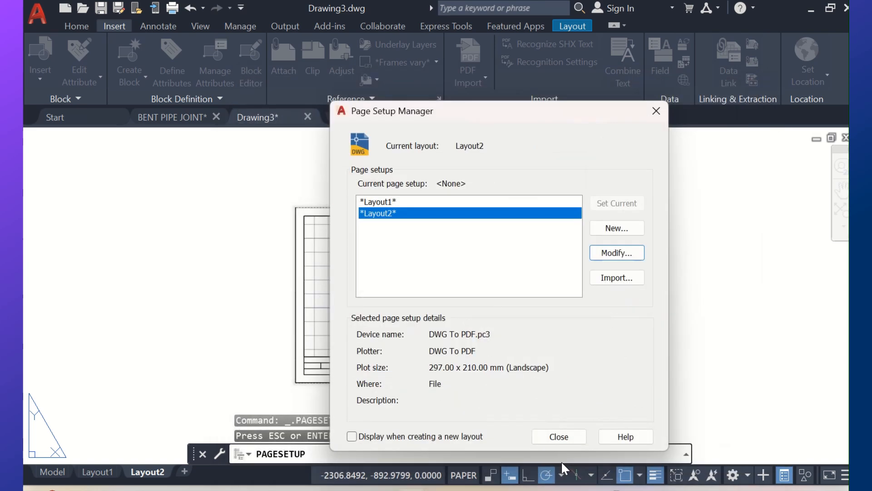
{"action": "left_click", "coordinate": [577, 436]}
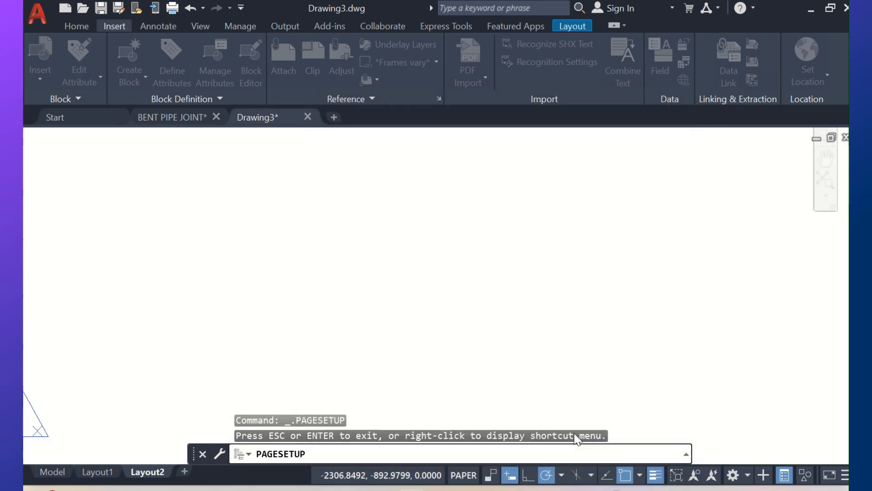
Step: Inspect the bent pipe section's linework and dimensions on the Layout2 sheet up close
{"action": "left_click", "coordinate": [623, 291]}
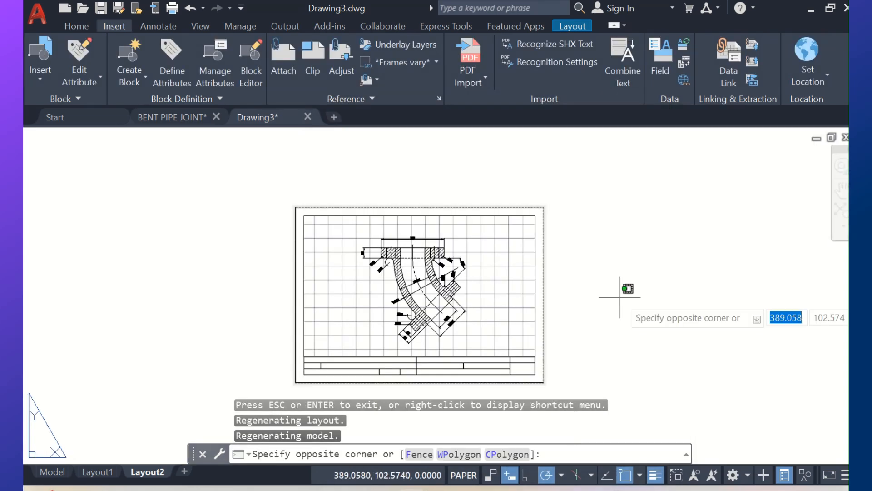
{"action": "left_click", "coordinate": [618, 297]}
{"action": "scroll", "coordinate": [405, 272], "scroll_direction": "up", "scroll_amount": 5}
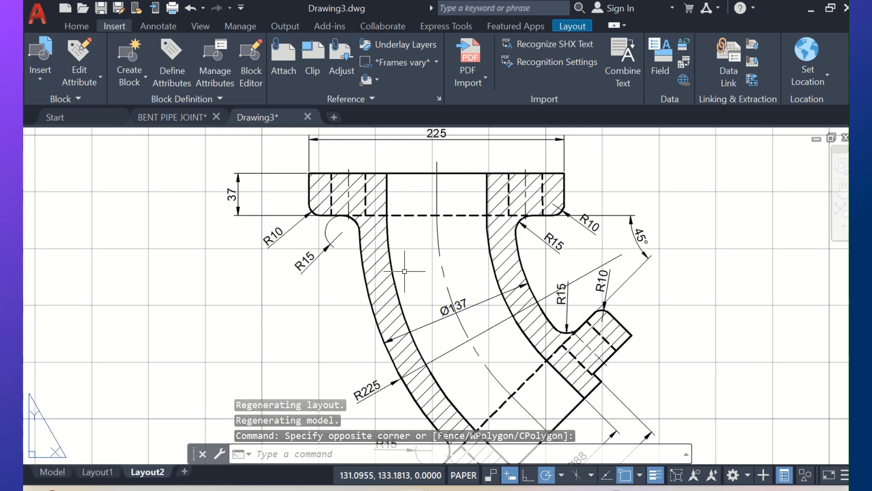
{"action": "scroll", "coordinate": [404, 272], "scroll_direction": "down", "scroll_amount": 4}
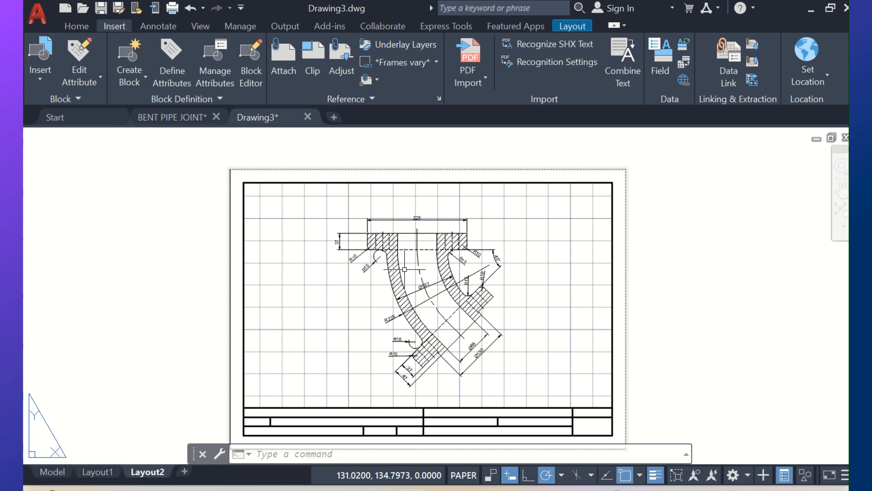
Step: Open Layout2's page setup for modification from the Page Setup Manager and show its plot preview
{"action": "scroll", "coordinate": [404, 269], "scroll_direction": "up", "scroll_amount": 2}
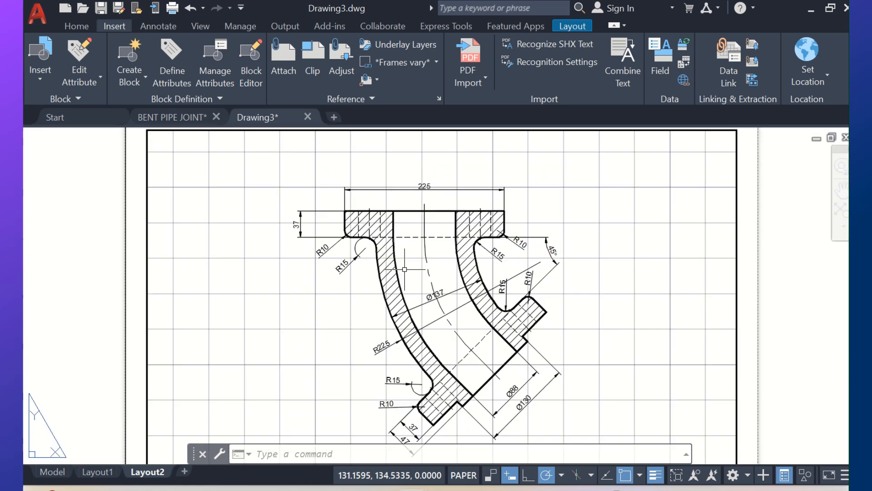
{"action": "scroll", "coordinate": [405, 269], "scroll_direction": "down", "scroll_amount": 2}
{"action": "middle_click_drag", "start_coordinate": [400, 268], "coordinate": [404, 244]}
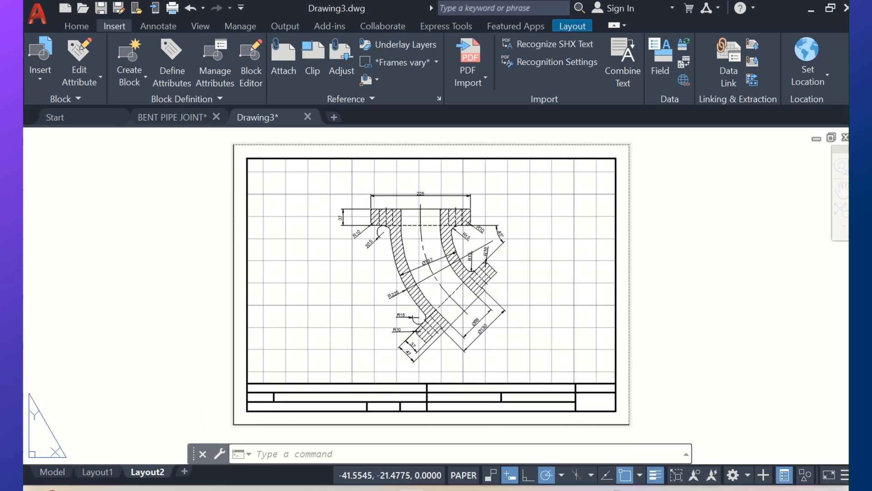
{"action": "right_click", "coordinate": [163, 468]}
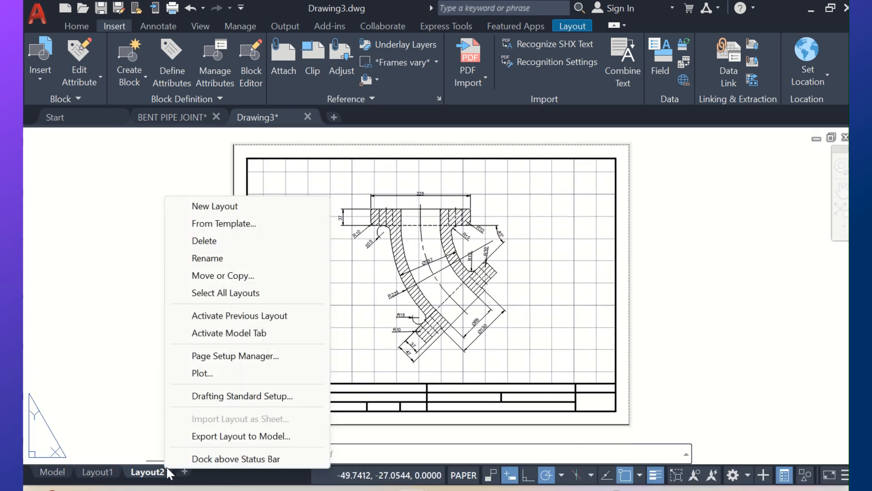
{"action": "left_click", "coordinate": [226, 357]}
{"action": "left_click", "coordinate": [625, 256]}
{"action": "left_click", "coordinate": [626, 254]}
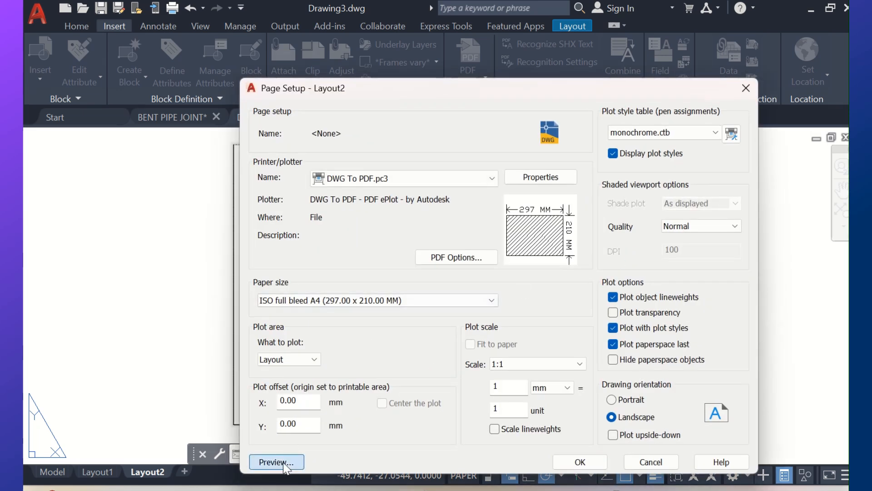
{"action": "left_click", "coordinate": [284, 463]}
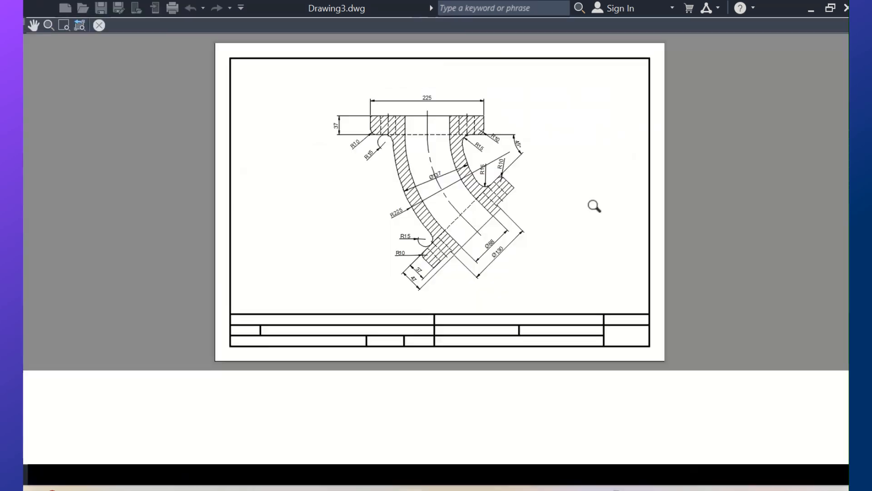
Step: Examine the pipe section's linework and the title block in the plot preview, and close the preview and page setup dialogs
{"action": "scroll", "coordinate": [458, 248], "scroll_direction": "up", "scroll_amount": 4}
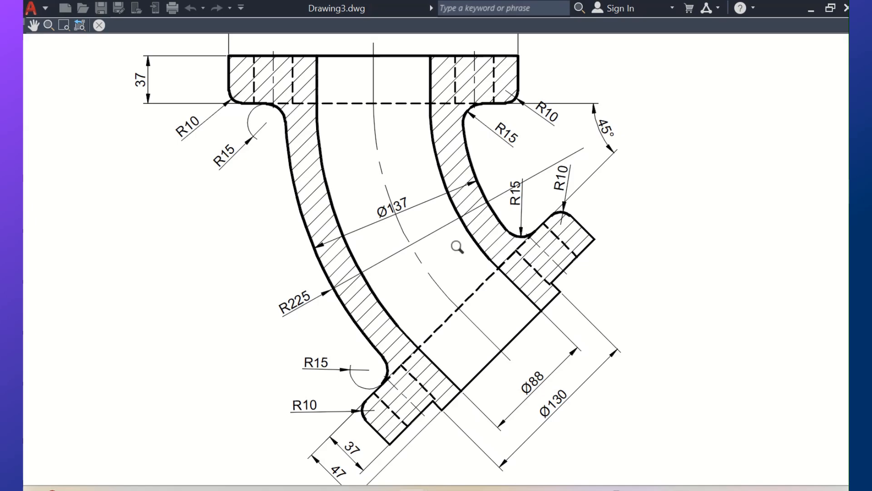
{"action": "middle_click_drag", "start_coordinate": [454, 231], "coordinate": [448, 292]}
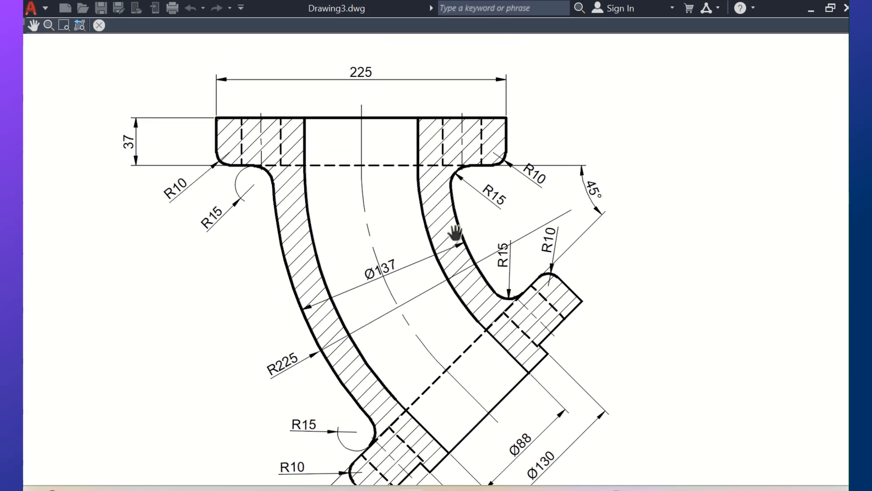
{"action": "scroll", "coordinate": [456, 232], "scroll_direction": "down", "scroll_amount": 5}
{"action": "scroll", "coordinate": [444, 230], "scroll_direction": "up", "scroll_amount": 4}
{"action": "scroll", "coordinate": [438, 239], "scroll_direction": "down", "scroll_amount": 4}
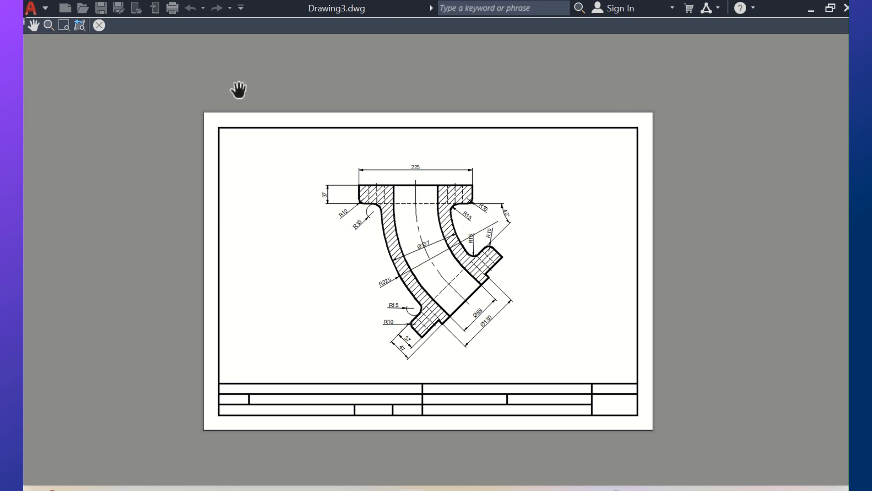
{"action": "left_click", "coordinate": [100, 25]}
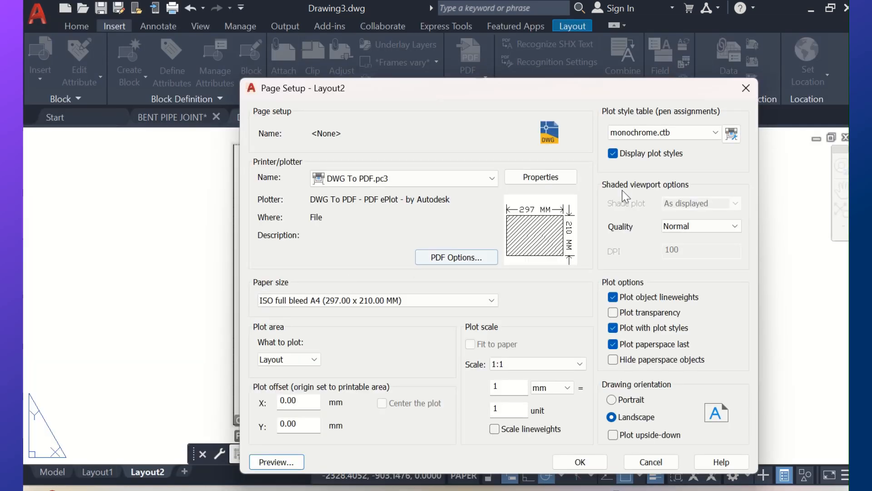
{"action": "left_click", "coordinate": [746, 88]}
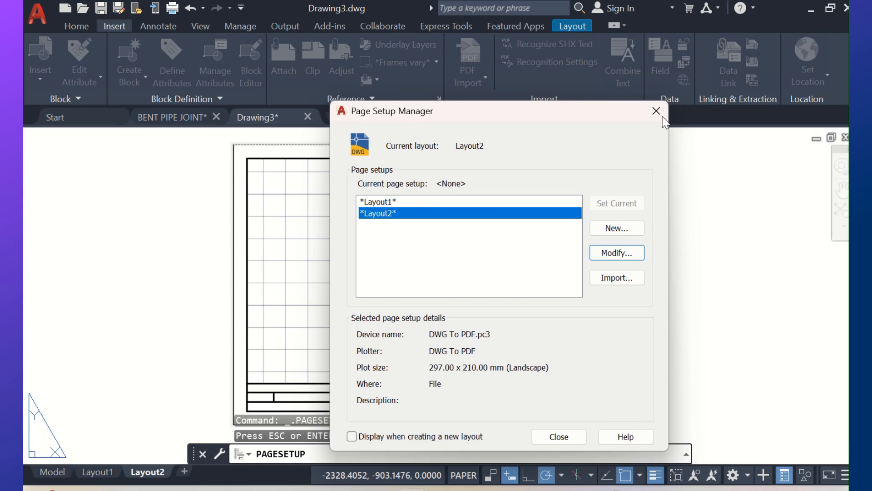
{"action": "left_click", "coordinate": [647, 119]}
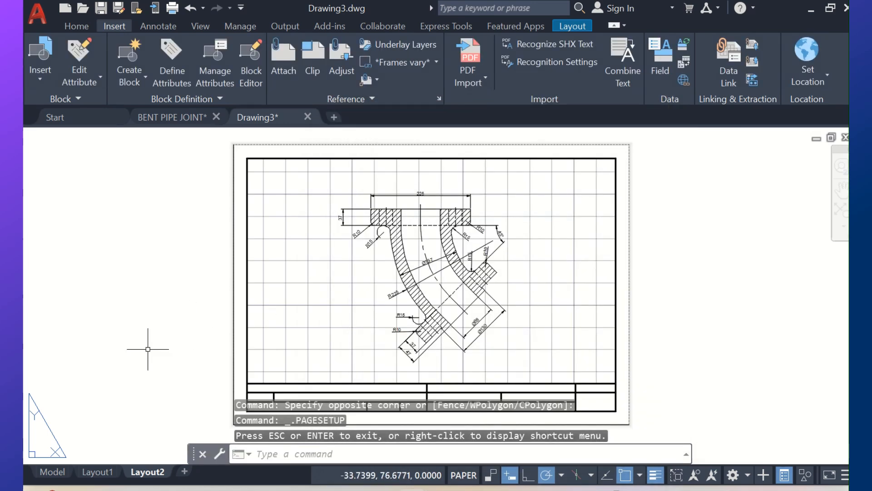
Step: View the pipe section in model space and on the Layout1 sheet for comparison
{"action": "left_click", "coordinate": [50, 471]}
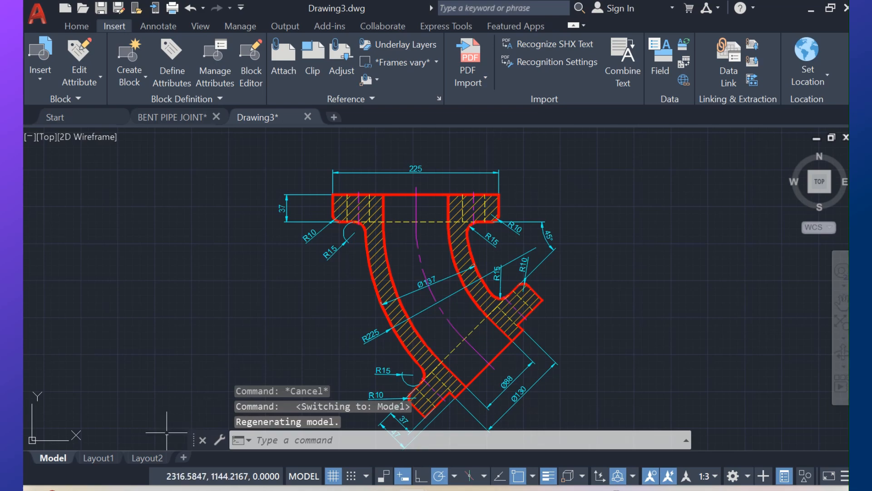
{"action": "left_click", "coordinate": [103, 457]}
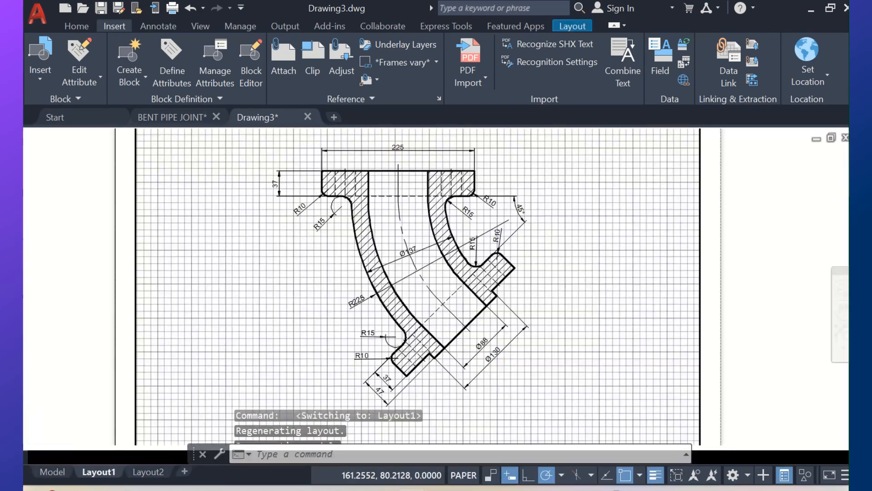